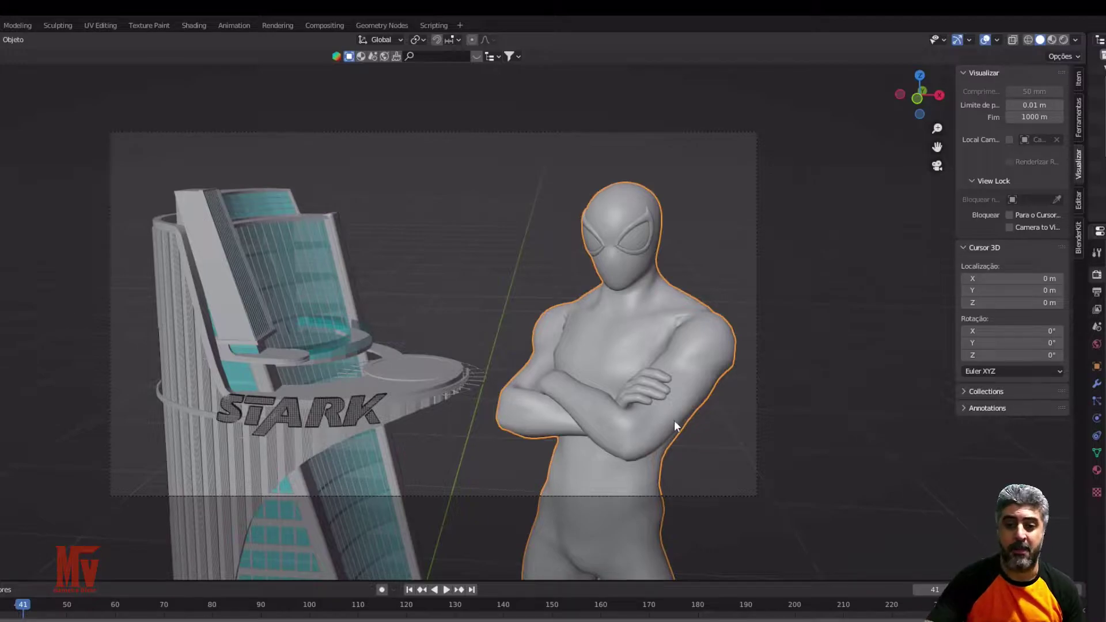
Step: Display the Spider-Man figure in material preview and examine the suit on its head, chest and crossed arms
middle_drag(713, 323, 617, 379)
scroll(617, 379, up, 2)
shift+middle_drag(568, 288, 611, 391)
scroll(614, 400, down, 3)
scroll(615, 399, up, 2)
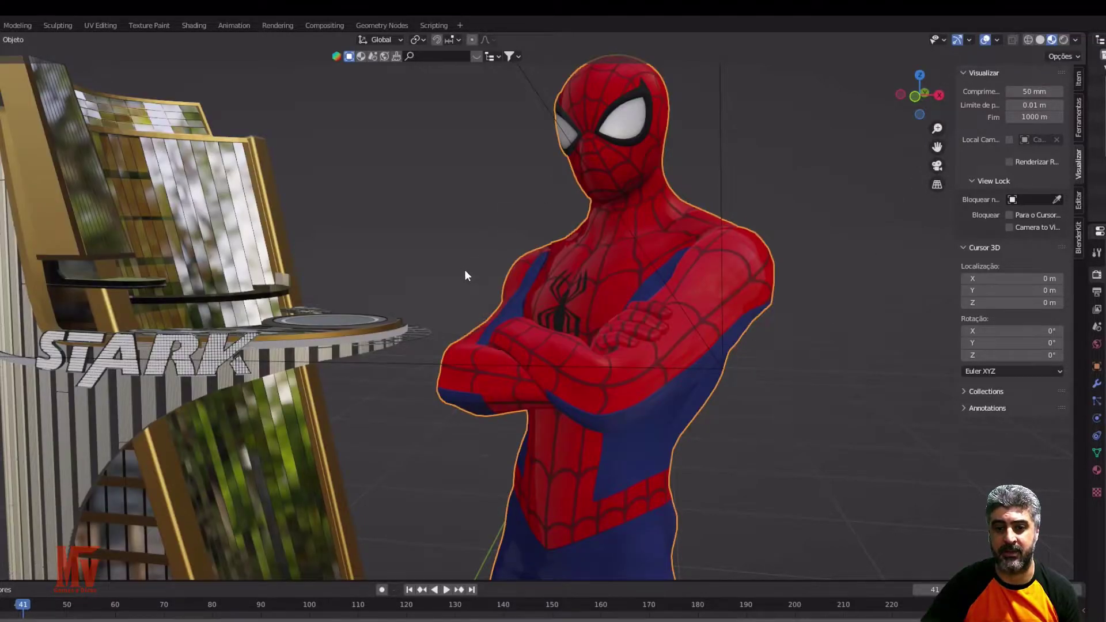
middle_drag(464, 270, 468, 309)
scroll(508, 348, up, 5)
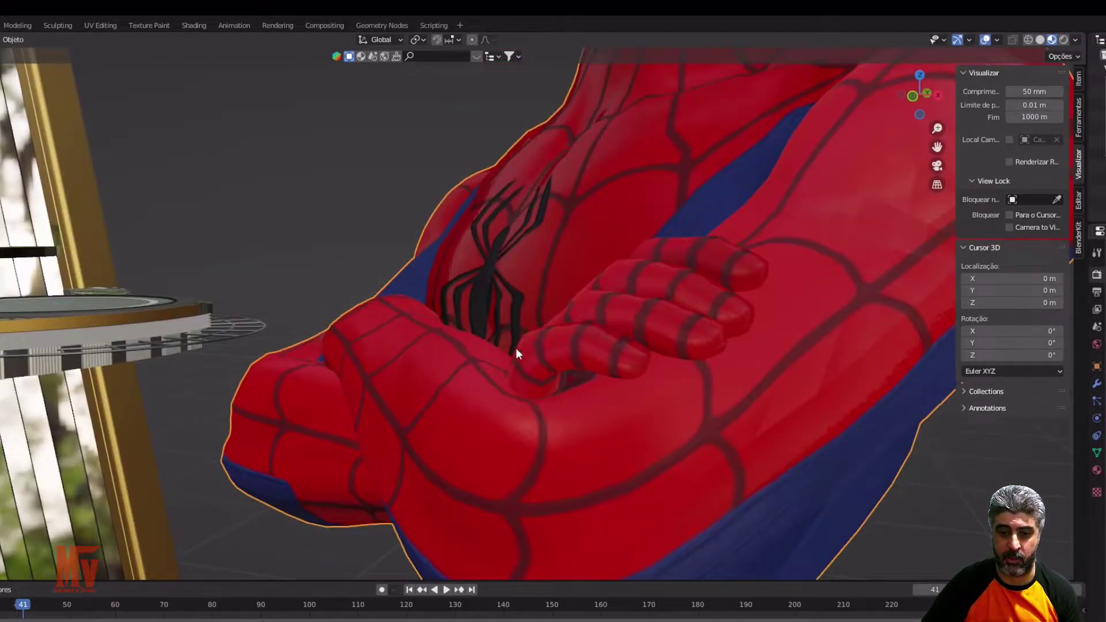
middle_drag(508, 348, 517, 362)
scroll(565, 369, down, 4)
scroll(569, 340, up, 2)
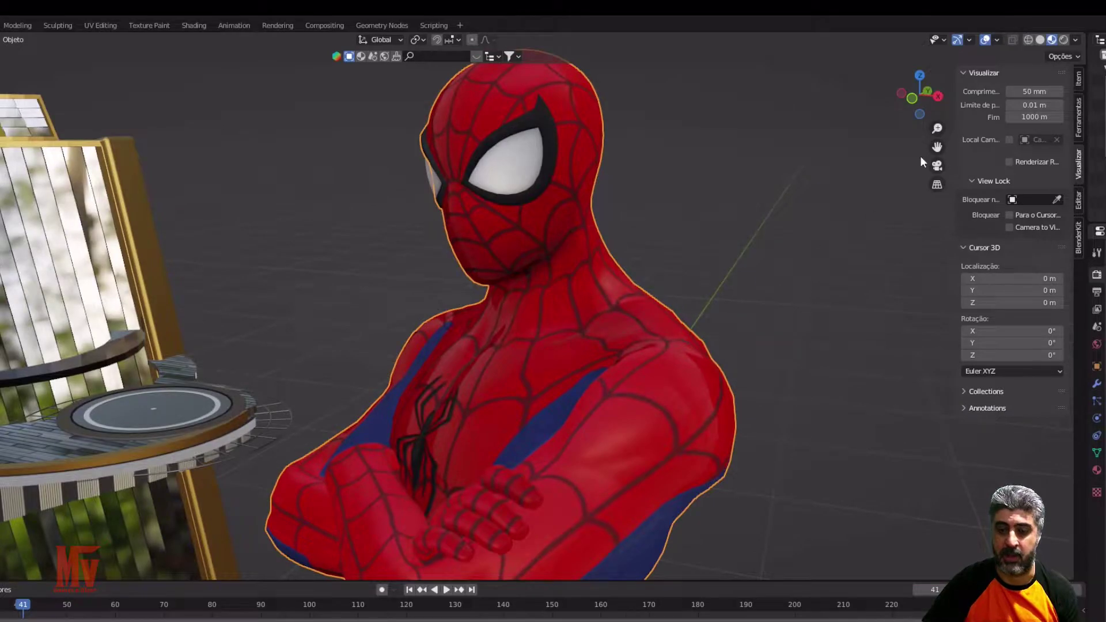
Step: Switch the viewport to rendered shading and examine the suit's surface on the figure's head and chest
click(1063, 38)
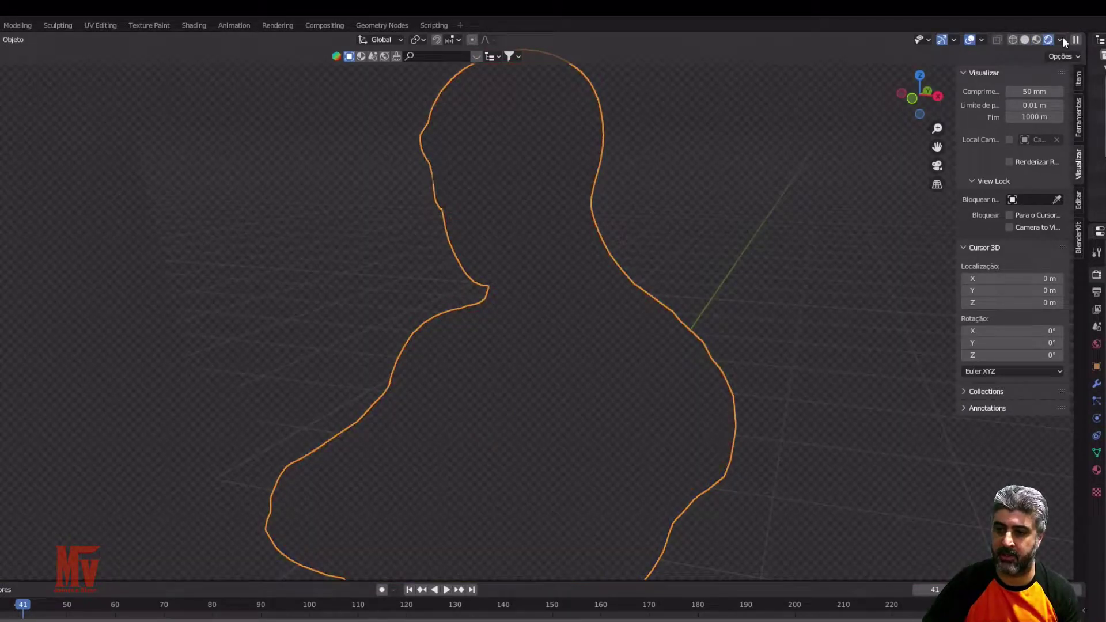
mouse_move(541, 401)
middle_down()
mouse_move(560, 380)
mouse_move(531, 406)
mouse_move(451, 406)
mouse_move(487, 404)
mouse_move(595, 432)
middle_up()
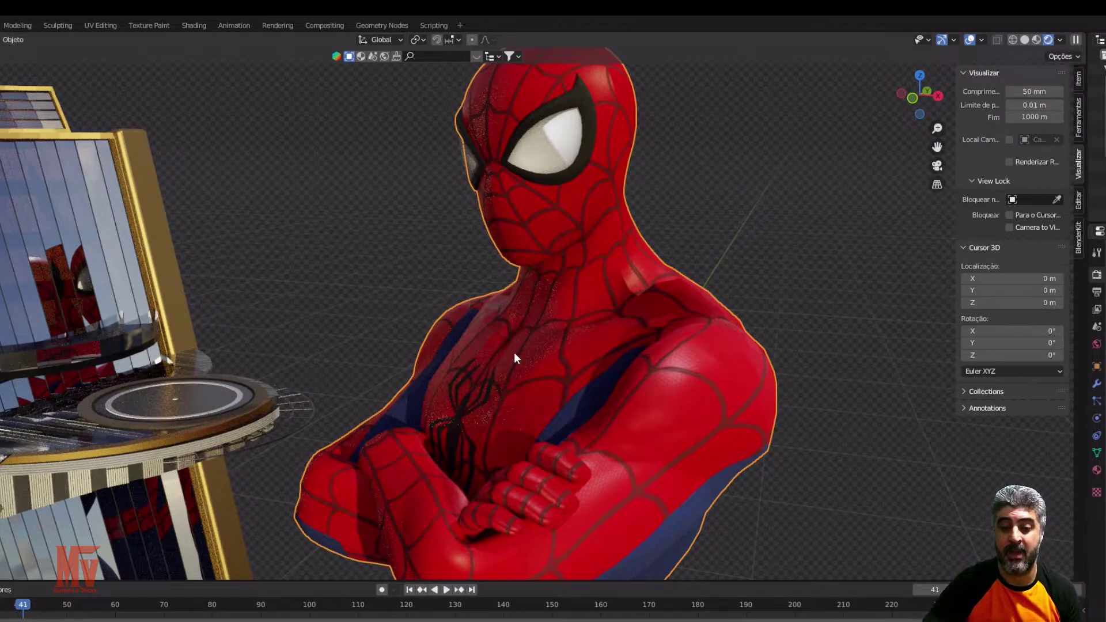
middle_drag(511, 351, 528, 355)
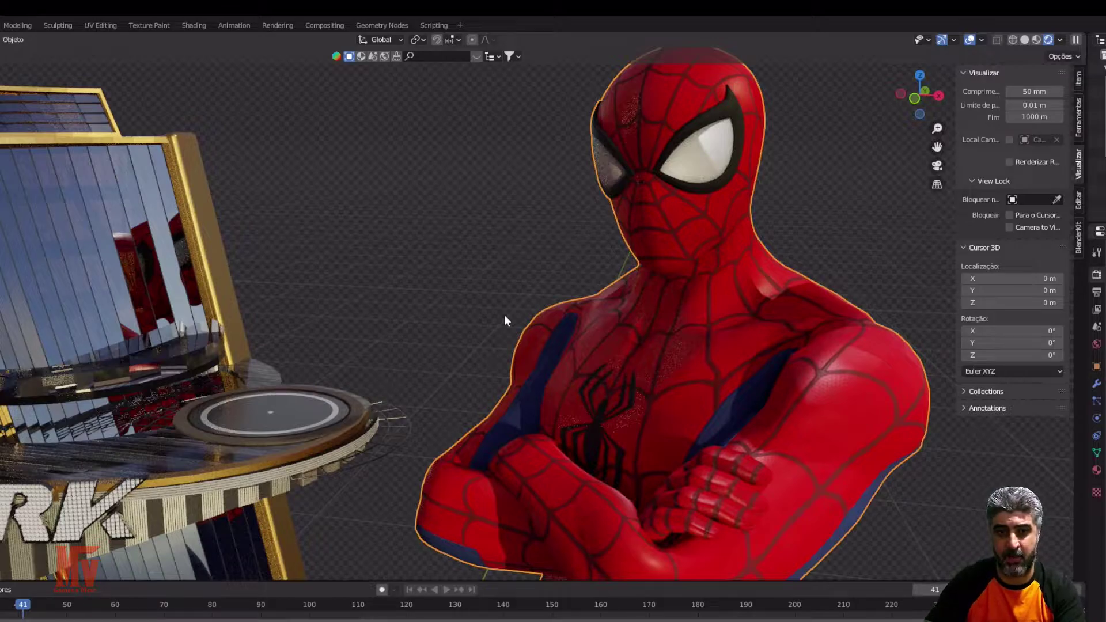
middle_drag(388, 358, 399, 360)
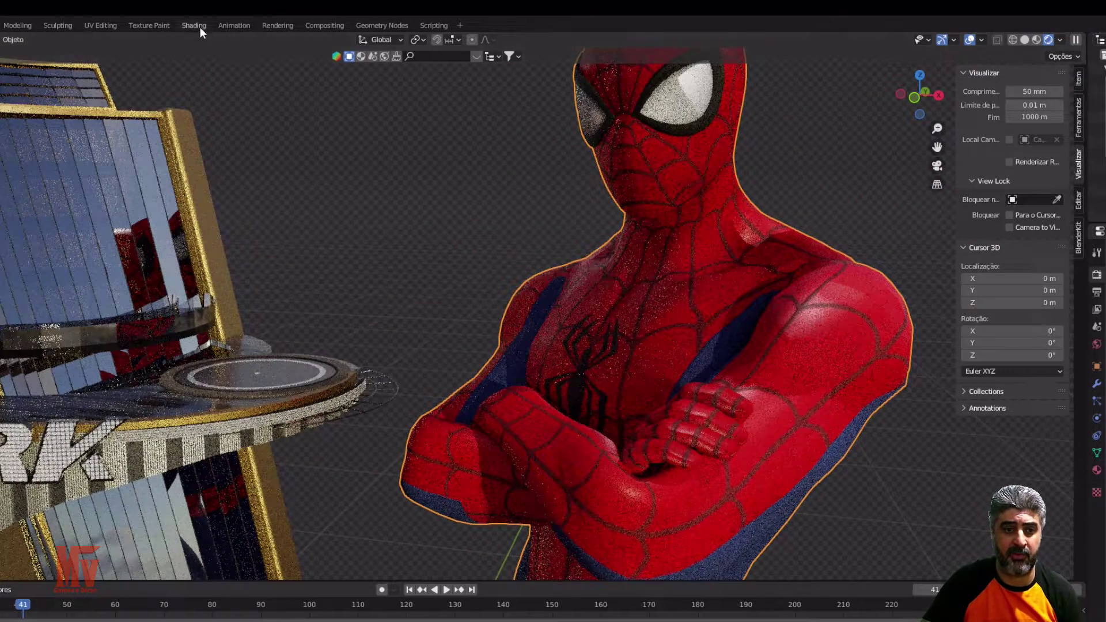
Step: Open the Shading workspace and show the figure's head and shoulders in material preview
click(199, 25)
mouse_move(501, 236)
middle_down()
mouse_move(506, 228)
mouse_move(496, 237)
middle_up()
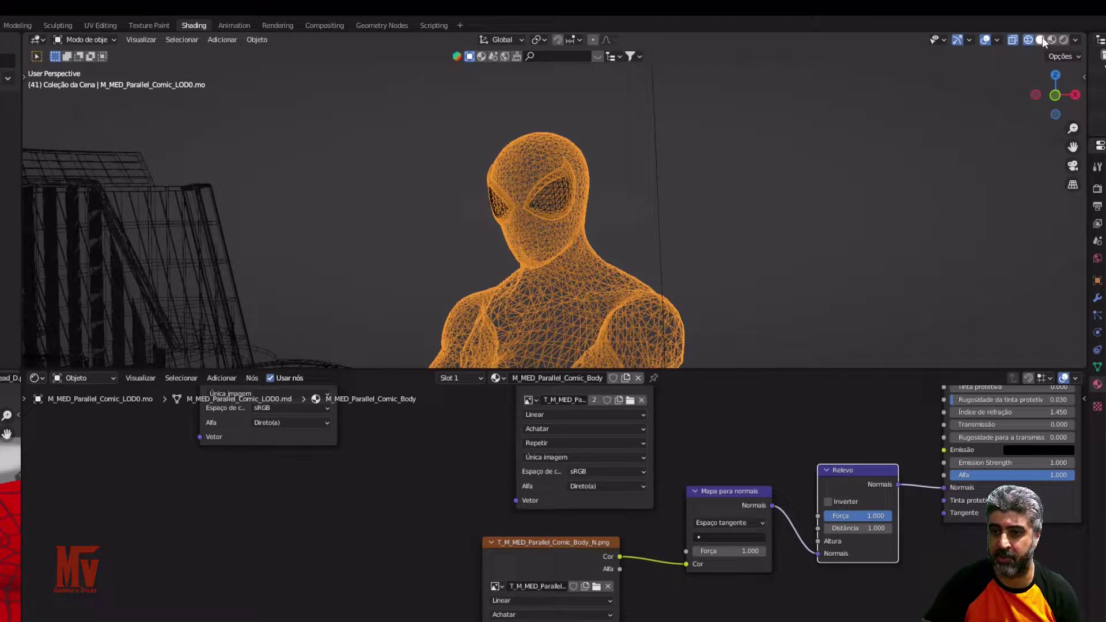
click(1042, 40)
mouse_move(603, 162)
middle_down()
mouse_move(632, 223)
mouse_move(546, 243)
mouse_move(577, 299)
mouse_move(608, 247)
mouse_move(625, 248)
middle_up()
scroll(577, 300, up, 3)
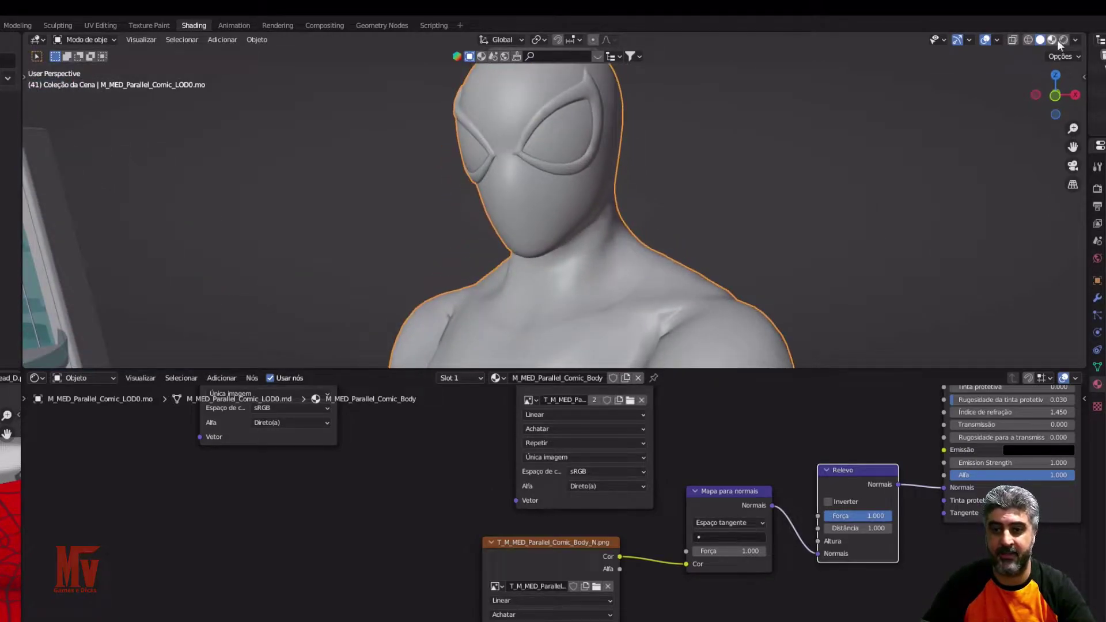
click(1052, 39)
mouse_move(555, 204)
middle_down()
mouse_move(559, 250)
mouse_move(545, 237)
mouse_move(585, 279)
mouse_move(589, 260)
middle_up()
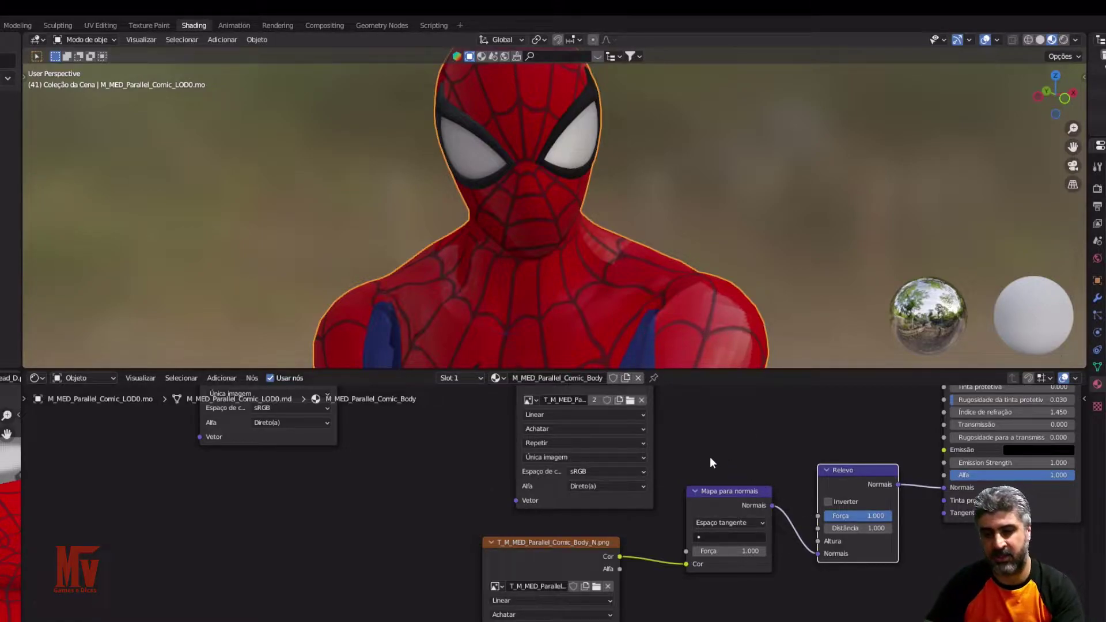
Step: Examine the body material's texture nodes and the suit surface around the mask and neck in an enlarged viewport
middle_drag(666, 528, 537, 548)
middle_drag(586, 460, 652, 607)
middle_drag(737, 481, 644, 419)
scroll(537, 308, up, 5)
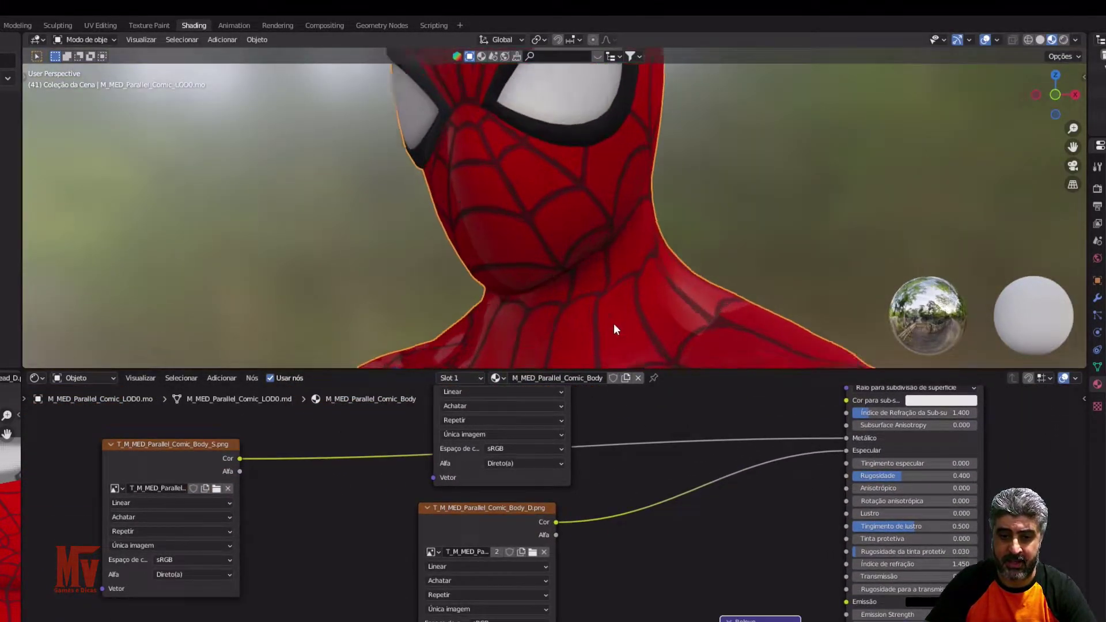
drag(621, 369, 621, 525)
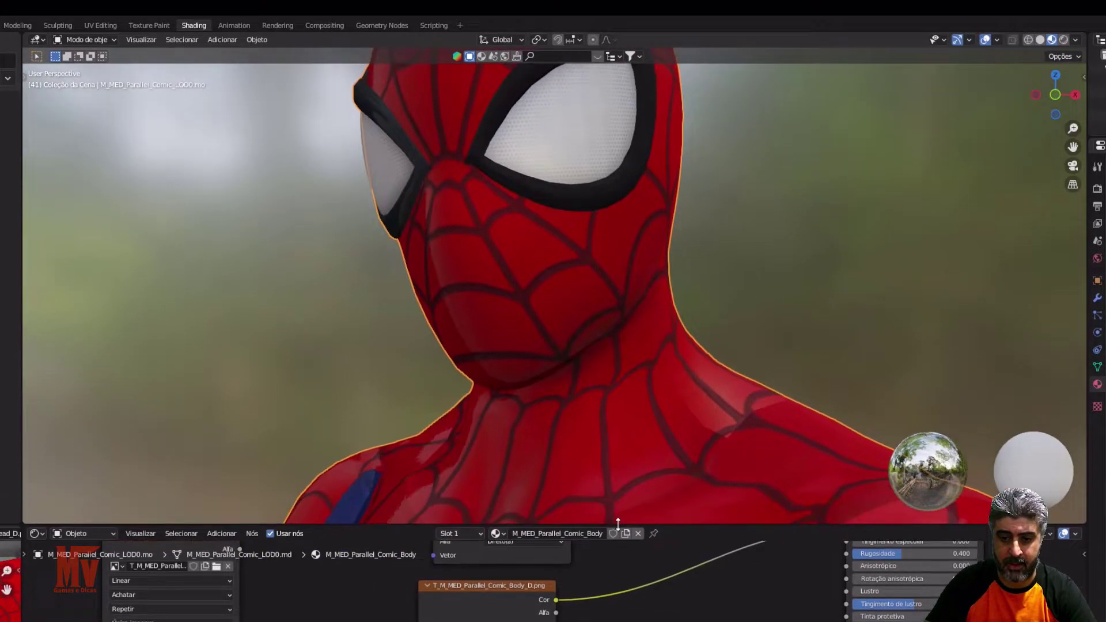
scroll(523, 291, up, 2)
scroll(570, 360, down, 3)
middle_drag(568, 359, 809, 471)
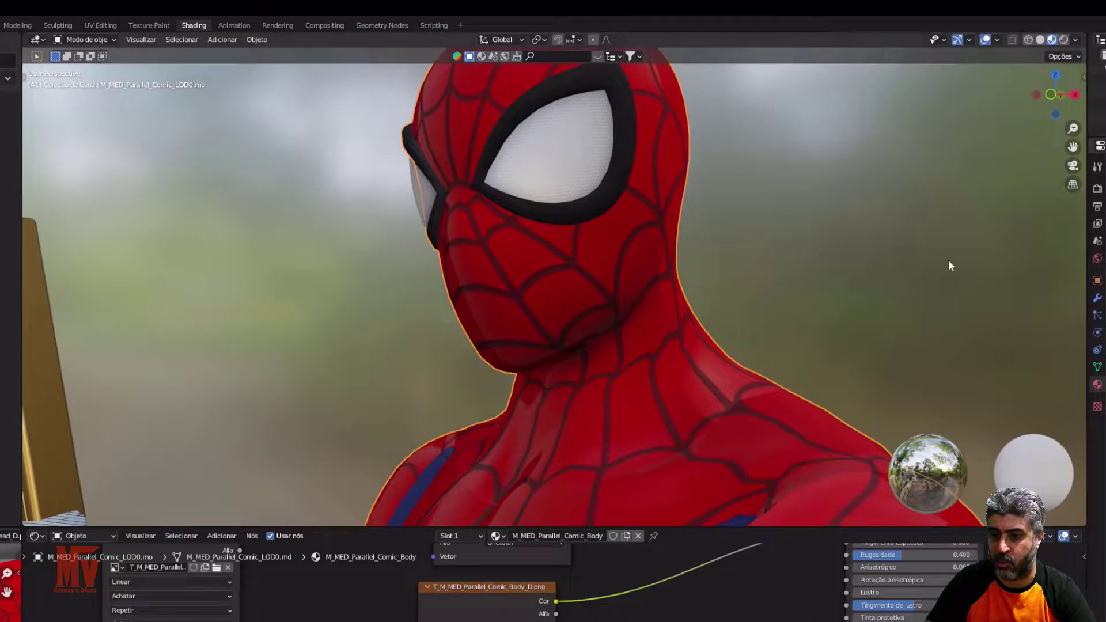
Step: In the body material, reconnect the Normal Map's Normal output to the Bump node's Height input and check the chest and shoulder
drag(644, 527, 621, 337)
middle_drag(604, 534, 506, 416)
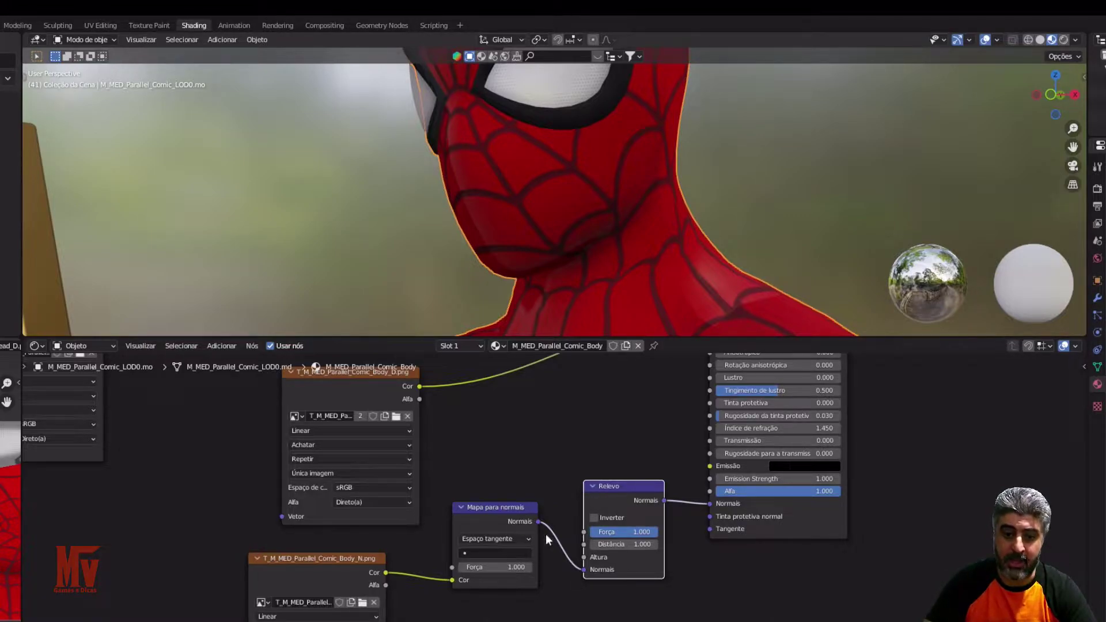
drag(583, 569, 572, 547)
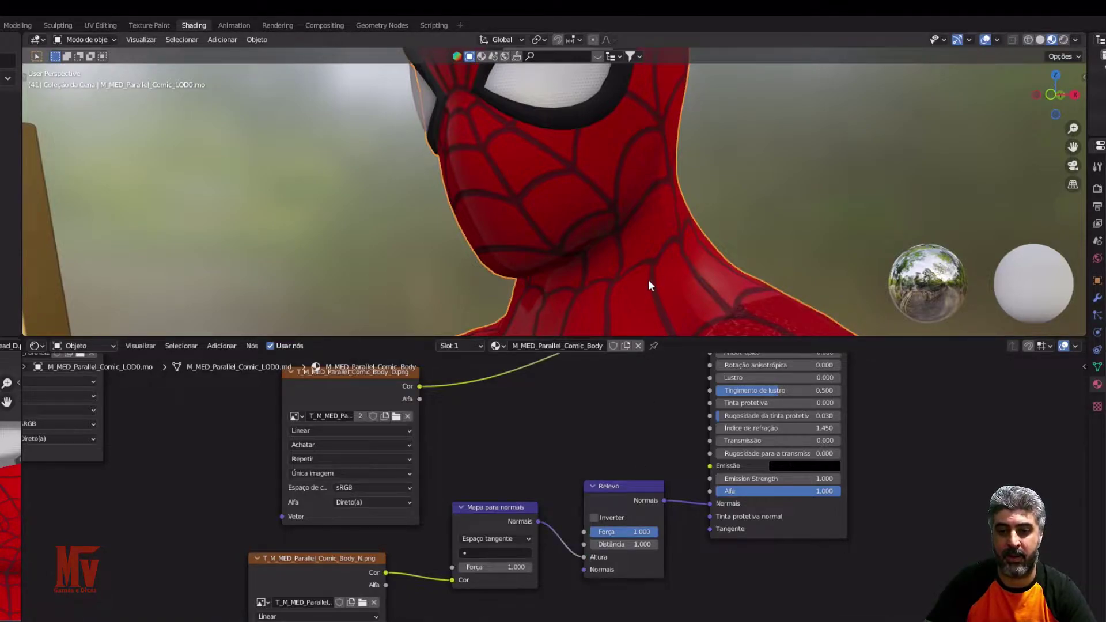
shift+middle_drag(682, 272, 637, 119)
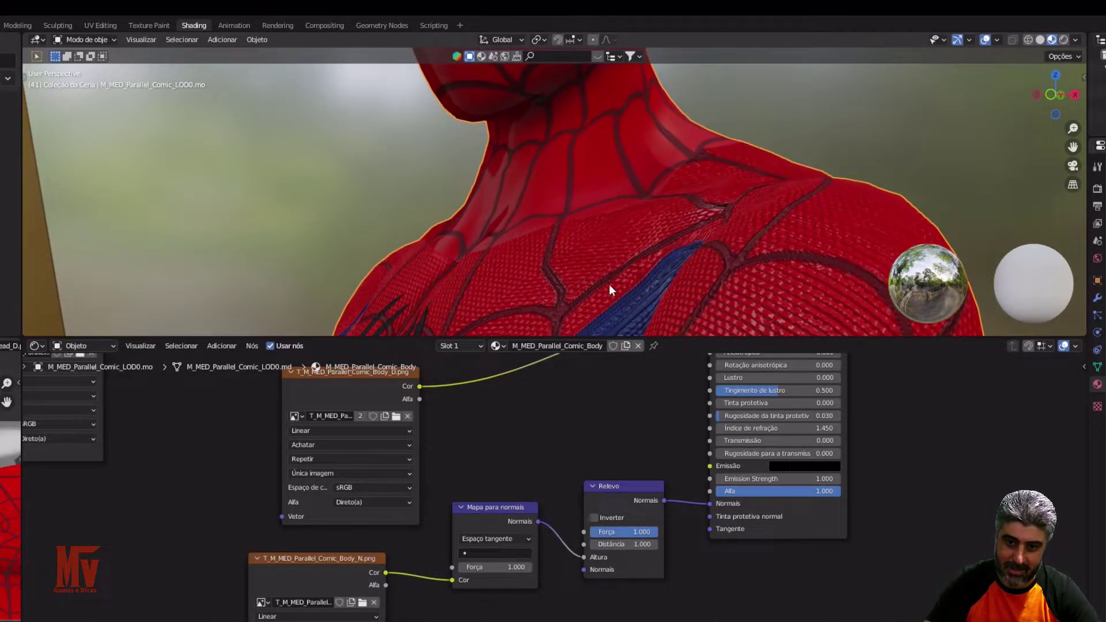
middle_drag(636, 286, 603, 272)
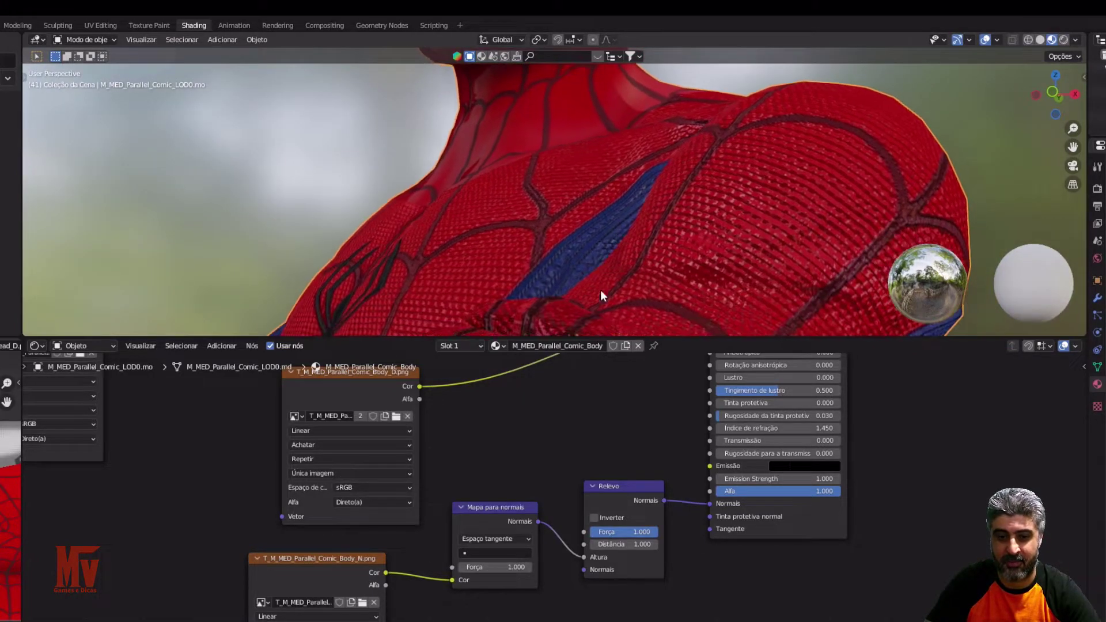
drag(612, 335, 634, 541)
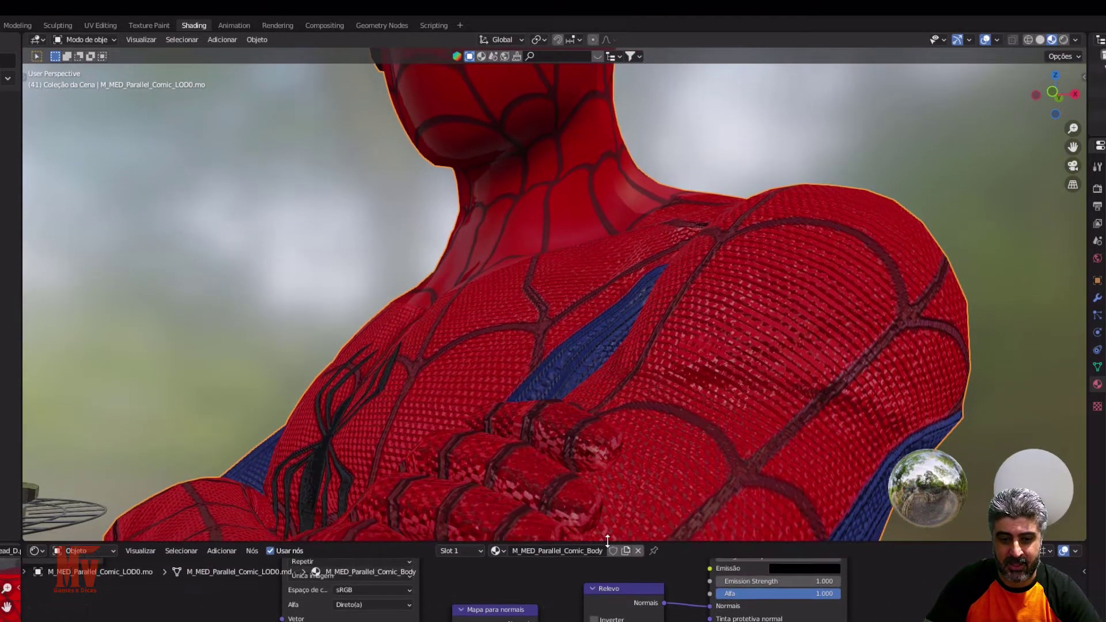
middle_drag(641, 439, 663, 508)
Step: Reconnect the body's normal map to the Bump node's Normal input for comparison, and return the link to Height
middle_drag(608, 601, 593, 574)
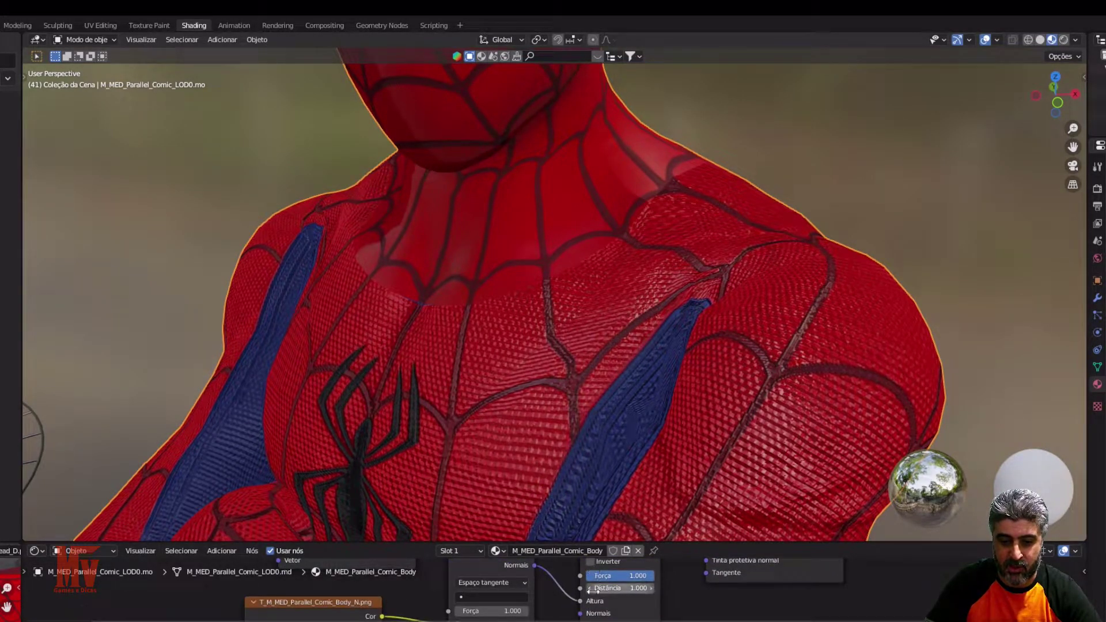
drag(580, 601, 581, 614)
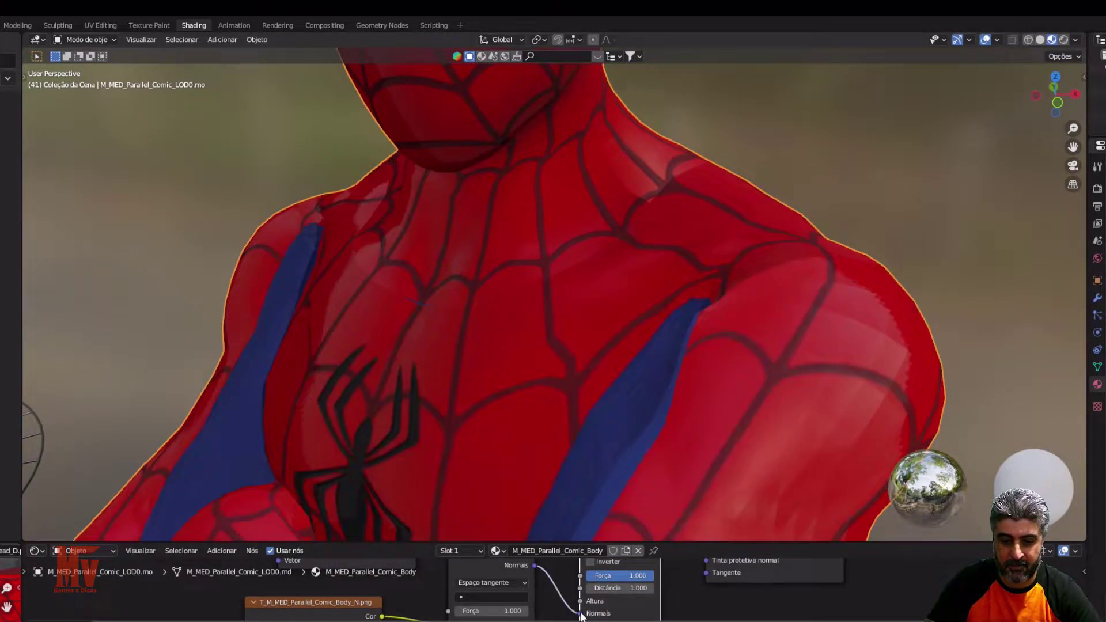
drag(581, 614, 581, 602)
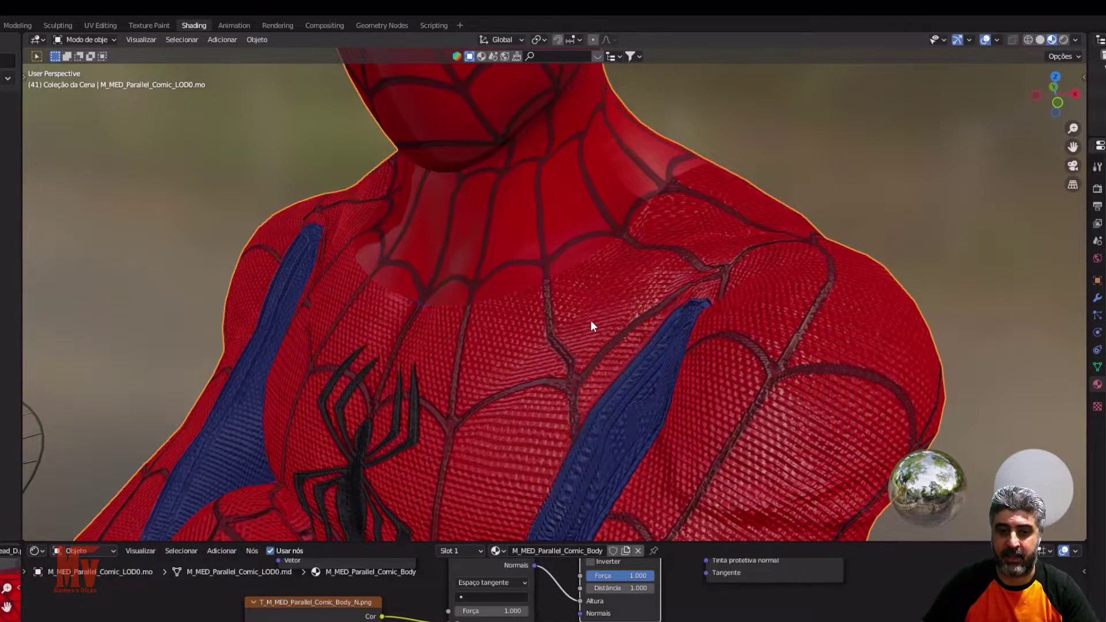
Step: In the M_MED_Parallel_Comic_Head material, move the Normal Map link from the Bump node's Normal input to Height
shift+middle_drag(591, 319, 596, 446)
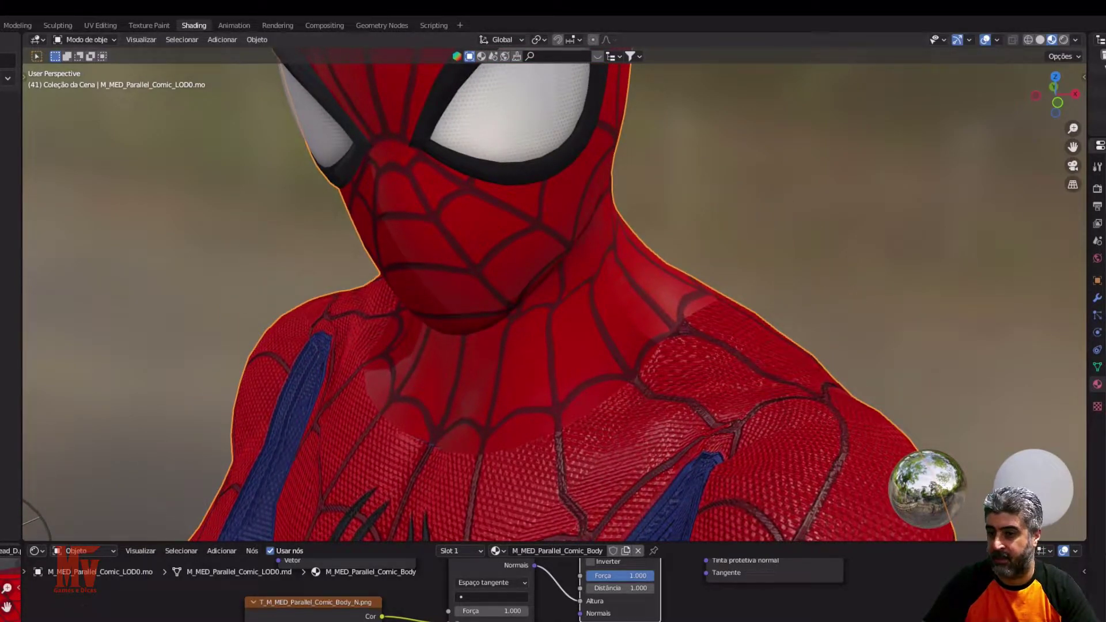
middle_drag(624, 593, 688, 614)
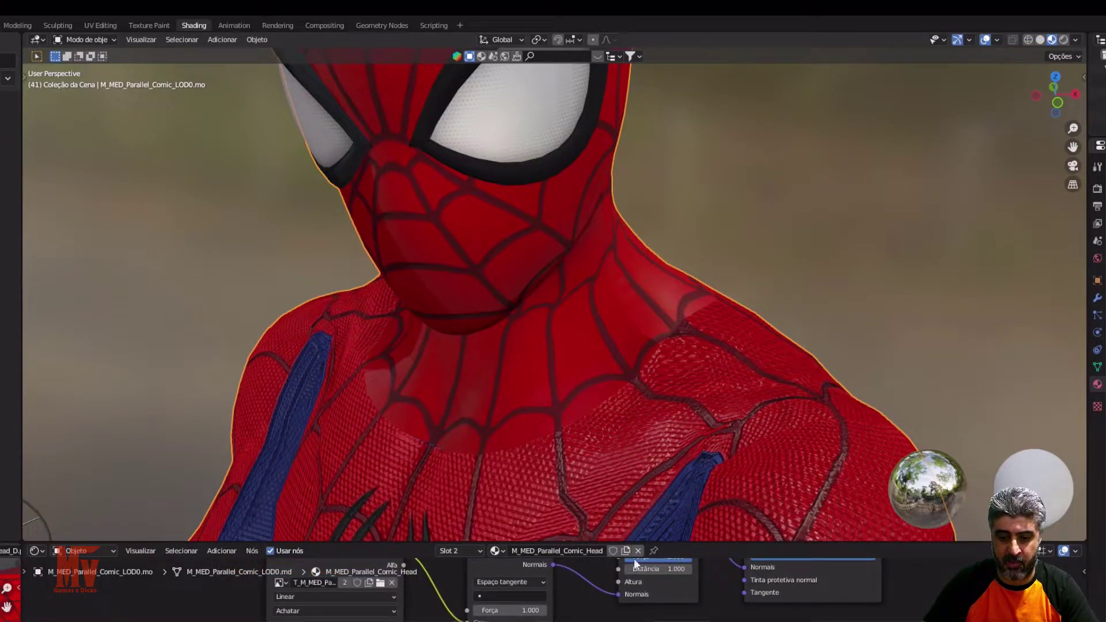
drag(633, 546, 633, 314)
mouse_move(618, 476)
mouse_down()
mouse_move(589, 462)
mouse_move(618, 479)
mouse_up()
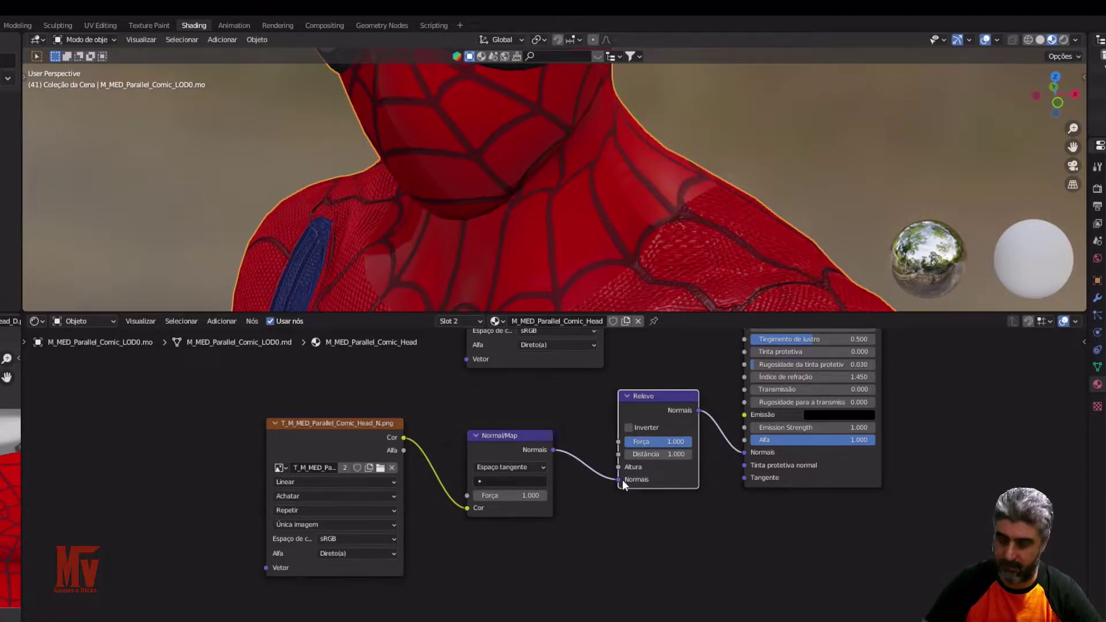
mouse_move(619, 479)
mouse_down()
mouse_move(601, 477)
mouse_move(617, 466)
mouse_up()
shift+middle_drag(626, 216, 647, 296)
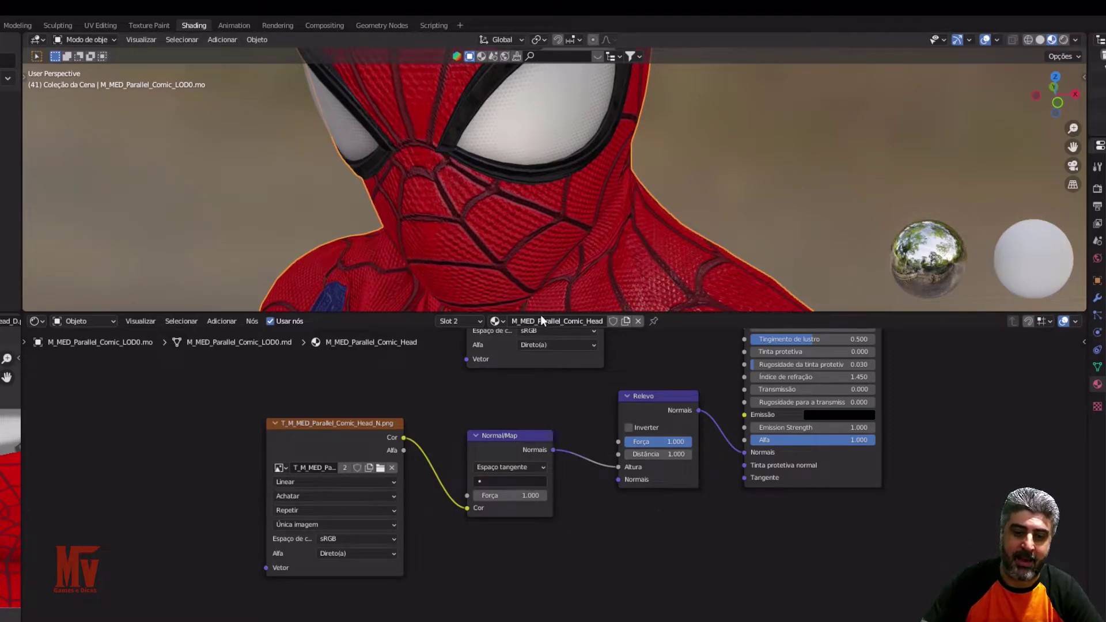
Step: Examine the fabric relief on the head, the back of the neck and the chest from several angles in an enlarged viewport
drag(541, 315, 547, 391)
drag(546, 485, 546, 500)
middle_drag(506, 282, 465, 237)
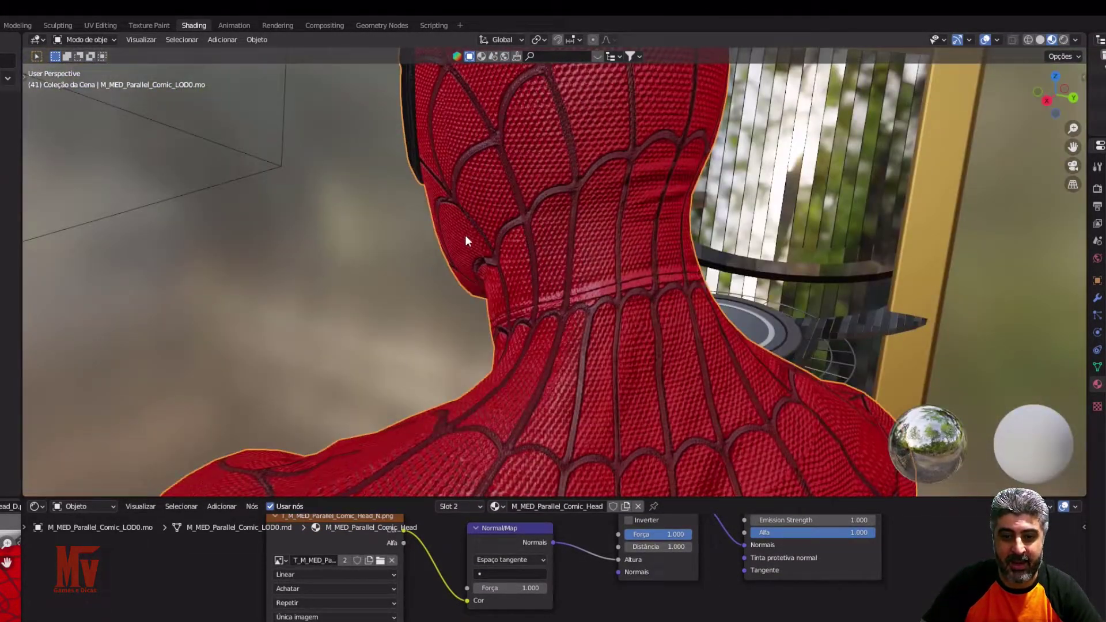
scroll(466, 242, up, 8)
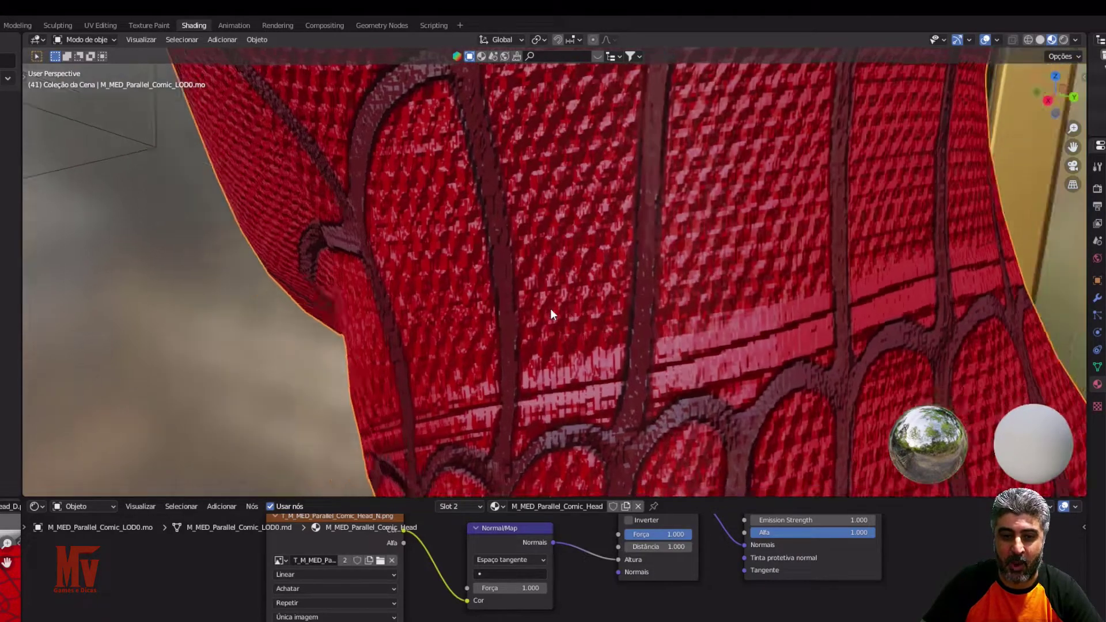
middle_drag(551, 308, 589, 259)
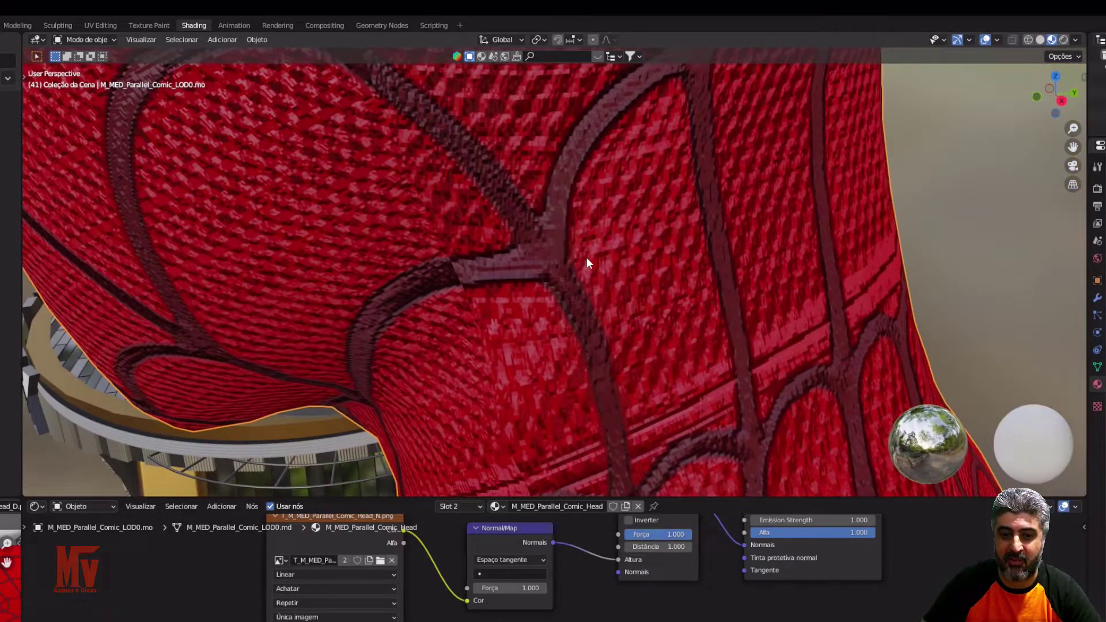
scroll(543, 243, down, 7)
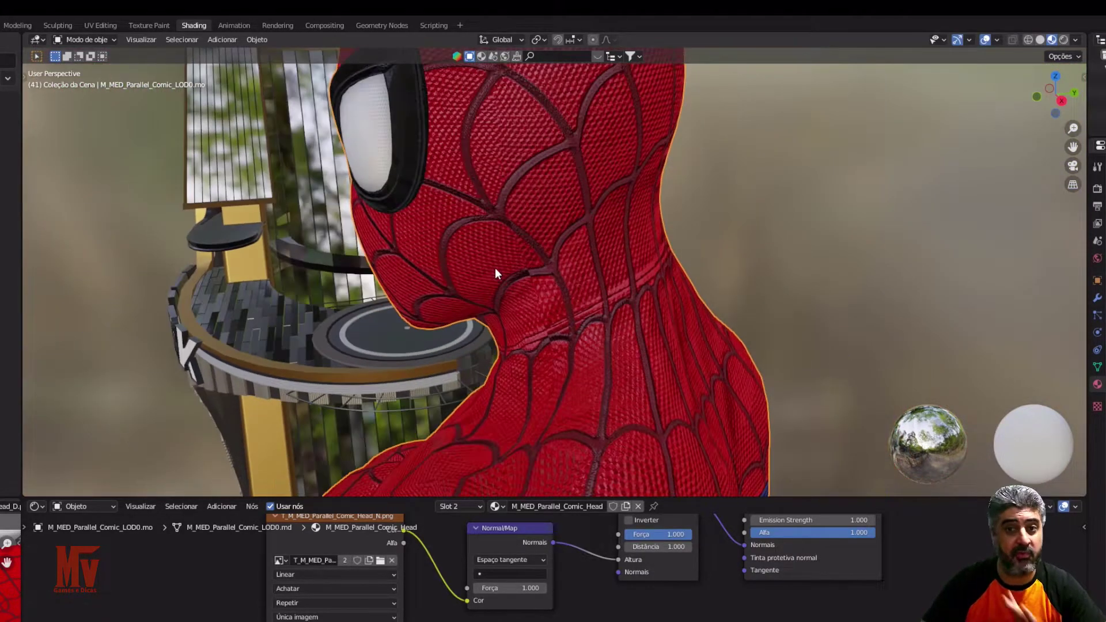
middle_drag(496, 268, 507, 275)
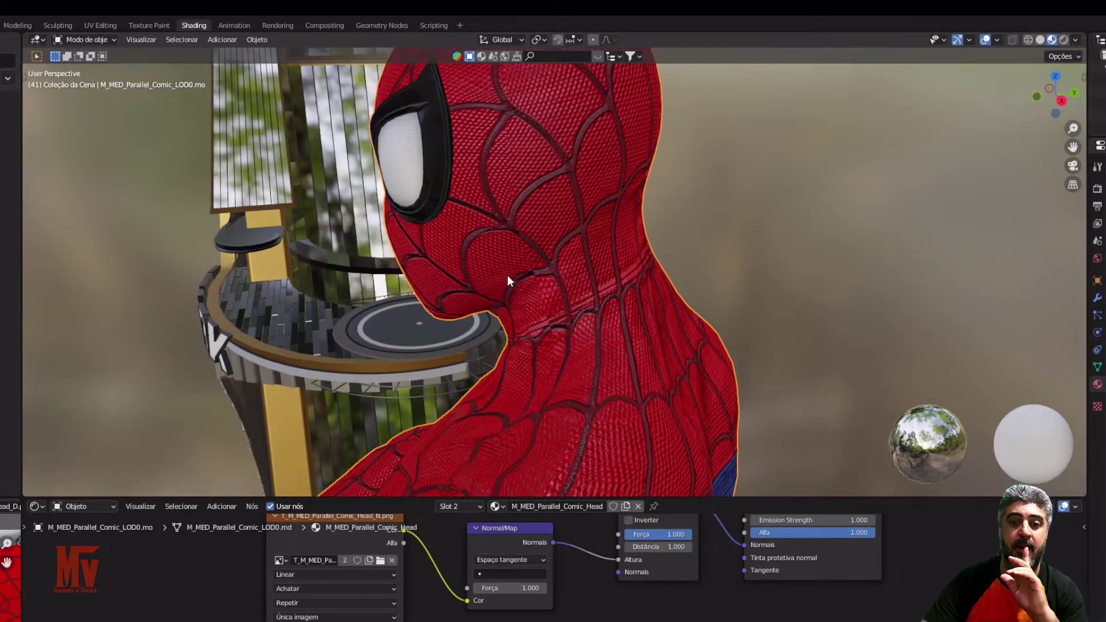
scroll(510, 274, up, 3)
middle_drag(579, 264, 596, 288)
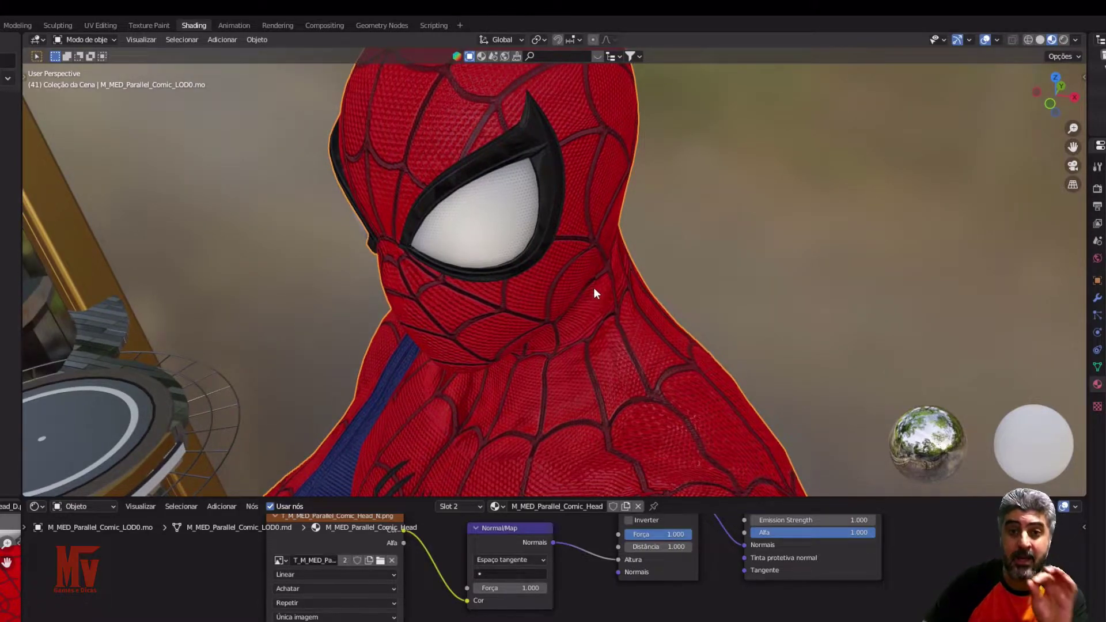
mouse_move(607, 367)
middle_down()
mouse_move(624, 339)
mouse_move(576, 406)
mouse_move(623, 379)
middle_up()
scroll(623, 379, up, 3)
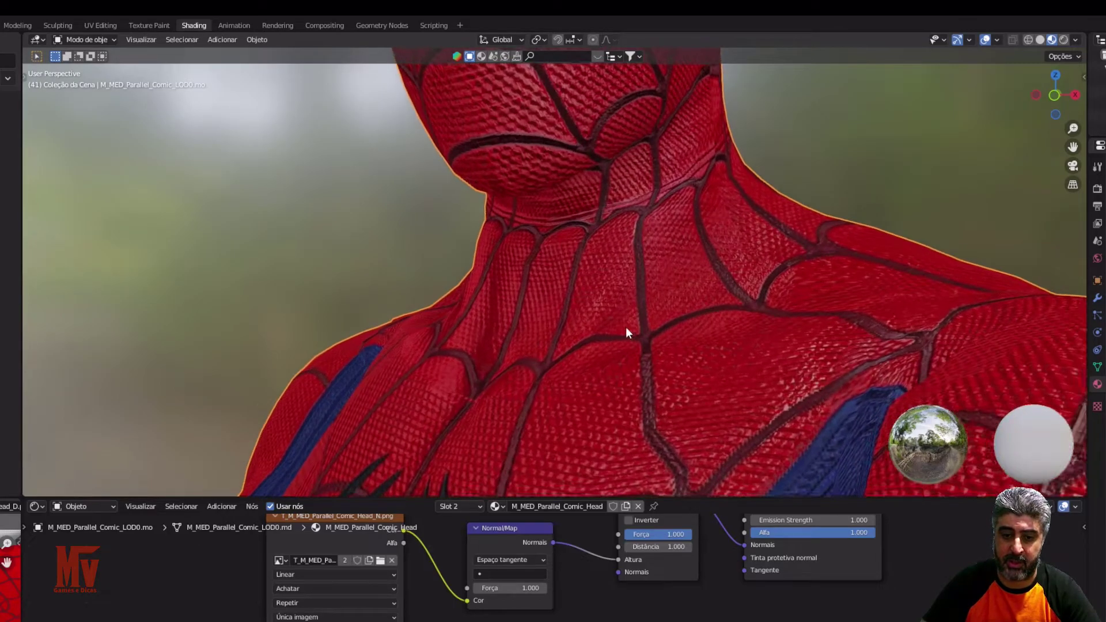
Step: In the body material, lower the Normal Map strength to 0 to compare the relief, and restore the strength
mouse_move(691, 385)
middle_down()
mouse_move(676, 377)
mouse_move(667, 318)
mouse_move(681, 380)
middle_up()
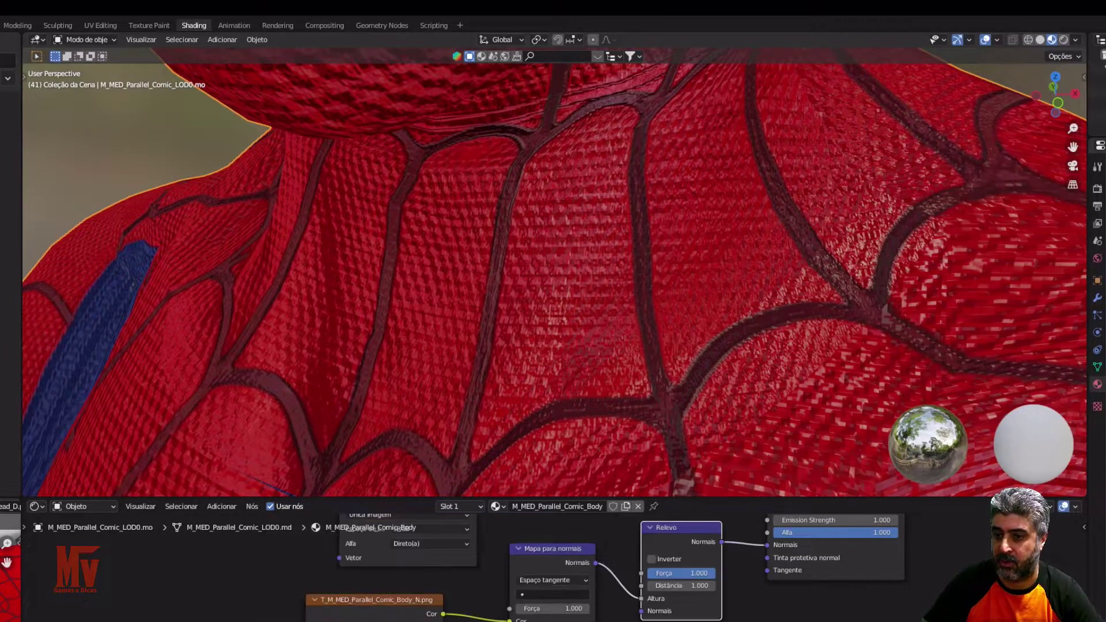
mouse_move(575, 609)
mouse_down()
mouse_move(562, 609)
mouse_move(583, 609)
mouse_move(561, 608)
mouse_up()
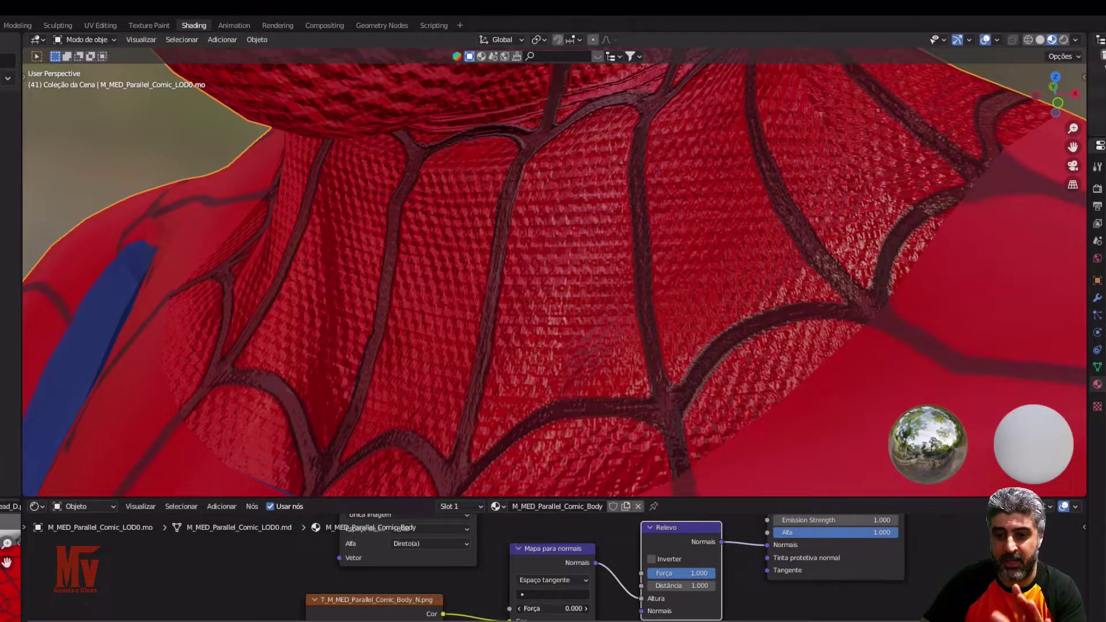
drag(562, 608, 577, 609)
Step: Return to the Layout workspace and examine the suit's fabric relief in rendered shading beside the Stark tower
scroll(601, 455, down, 6)
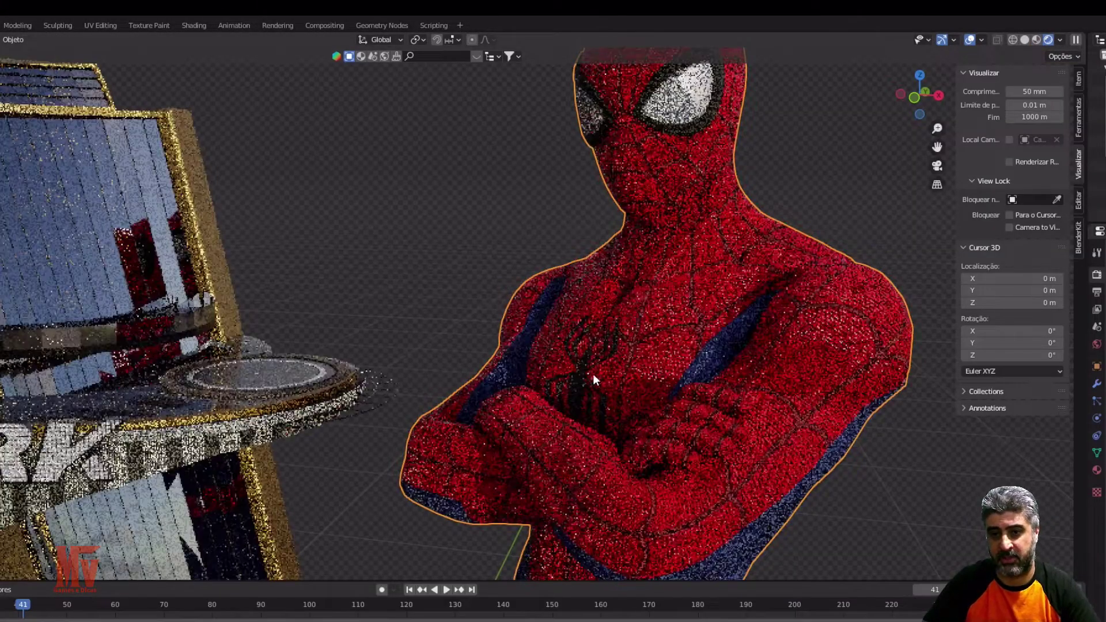
middle_drag(593, 375, 515, 375)
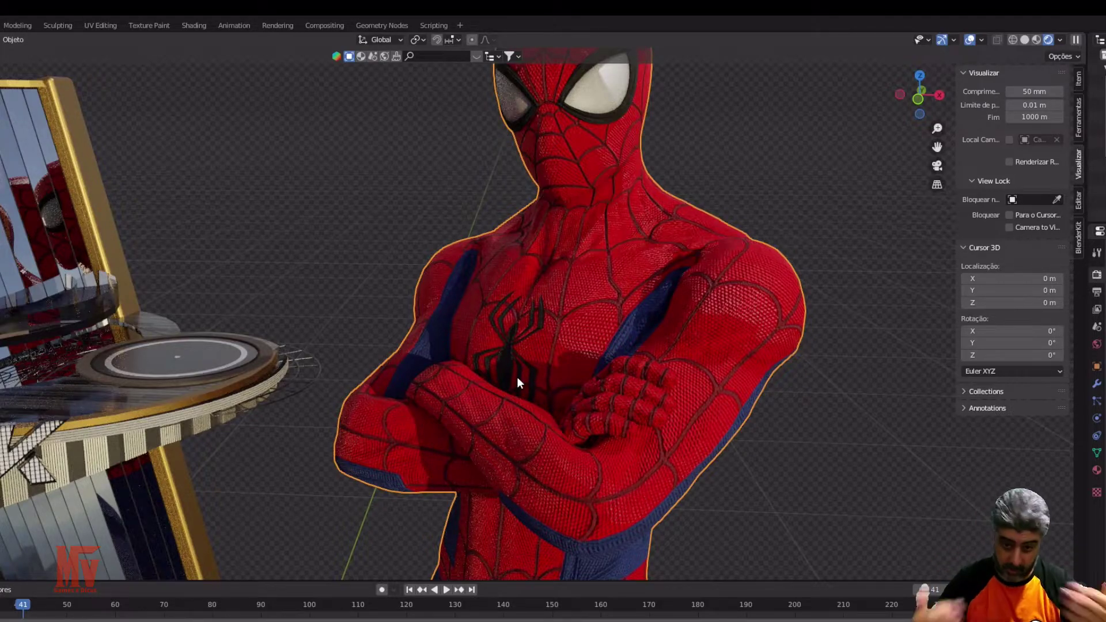
middle_drag(469, 397, 567, 429)
scroll(403, 412, up, 3)
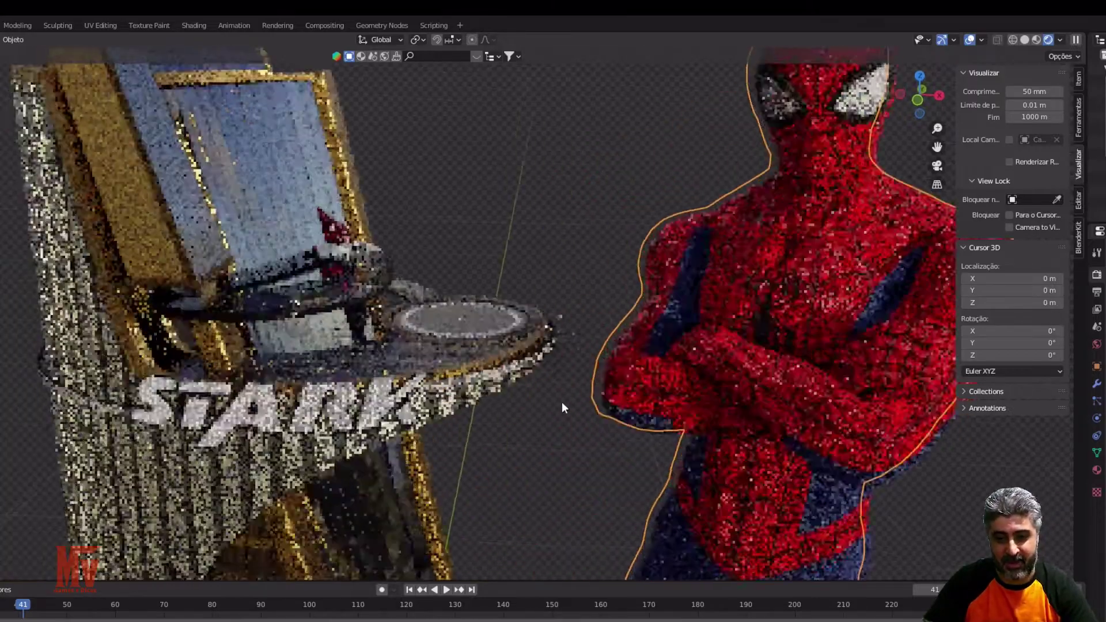
mouse_move(561, 402)
middle_down()
mouse_move(537, 406)
mouse_move(554, 417)
middle_up()
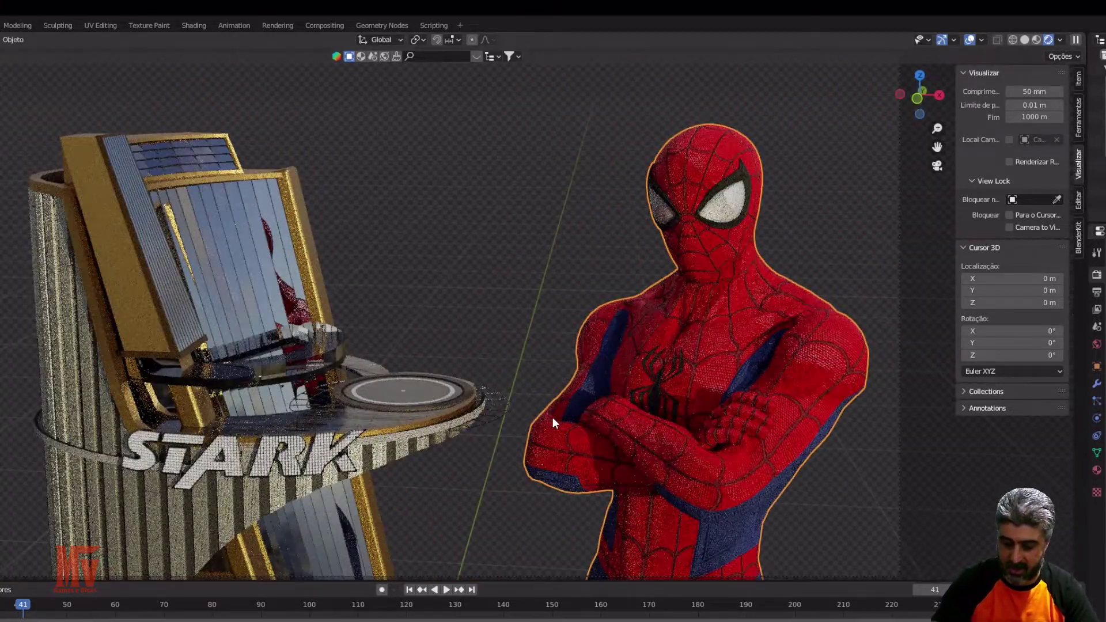